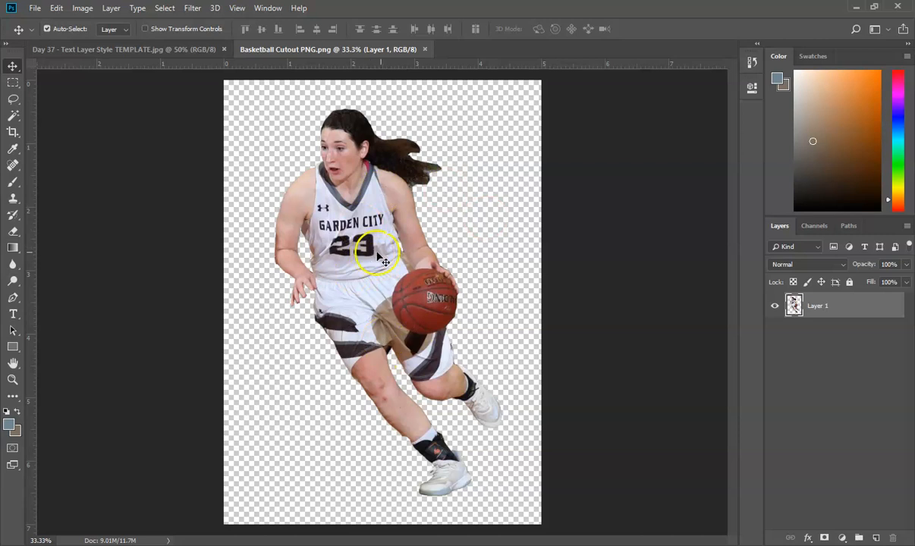
In the Day 37 text layer style template document, set the Type tool's font to MV Boli
left_click(101, 49)
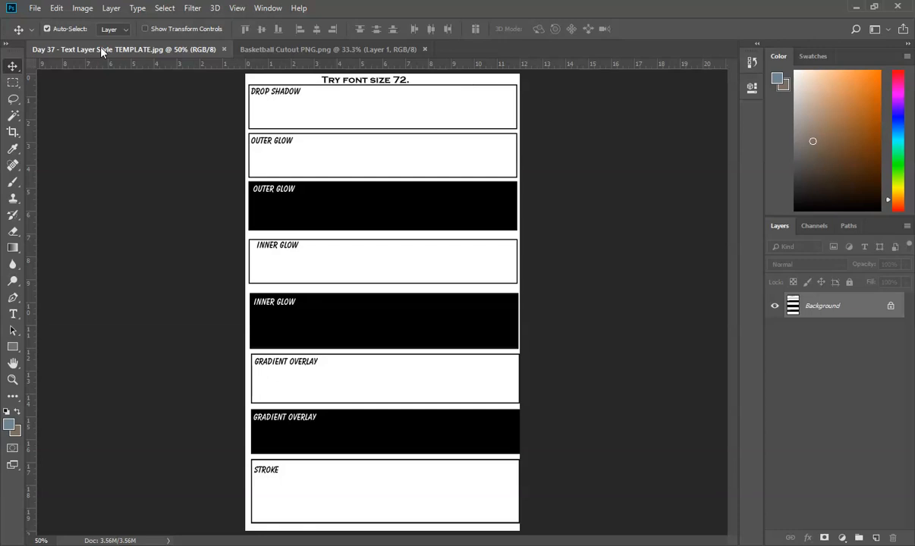
left_click(273, 47)
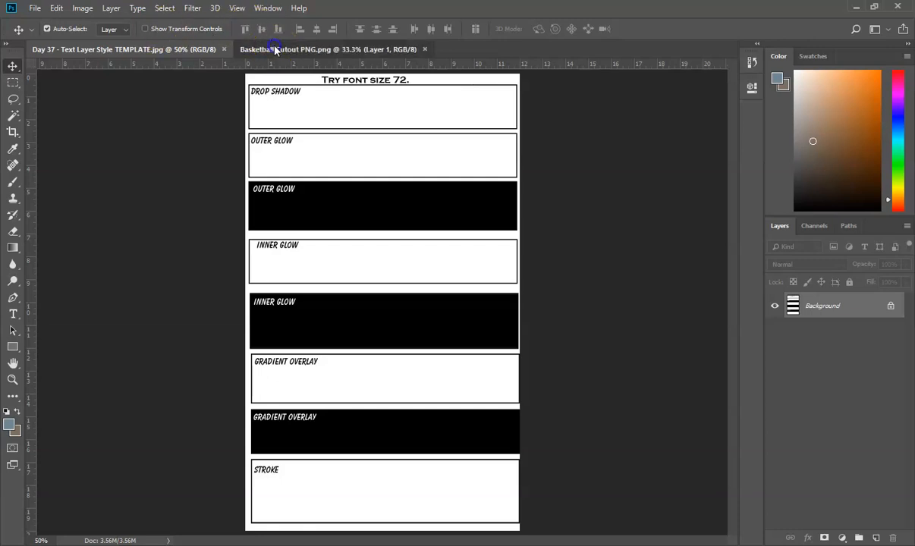
left_click(146, 48)
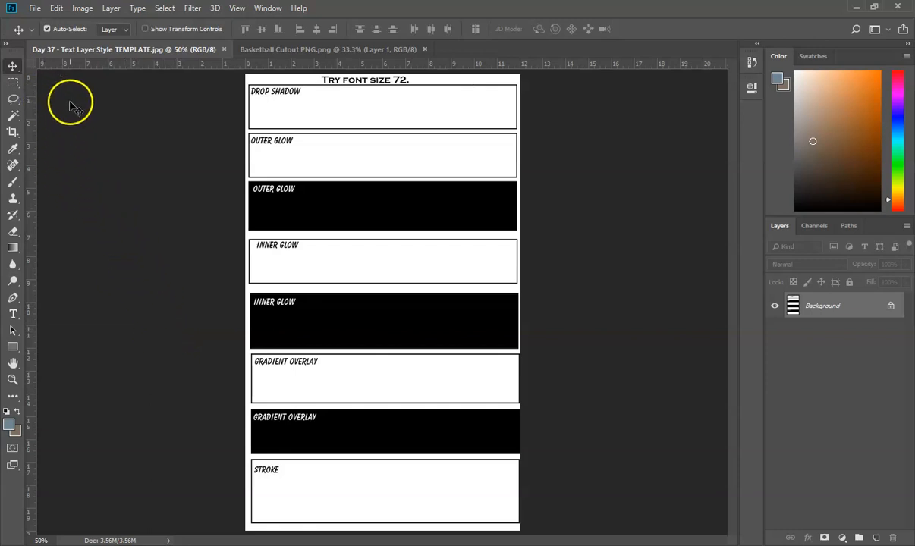
key("t")
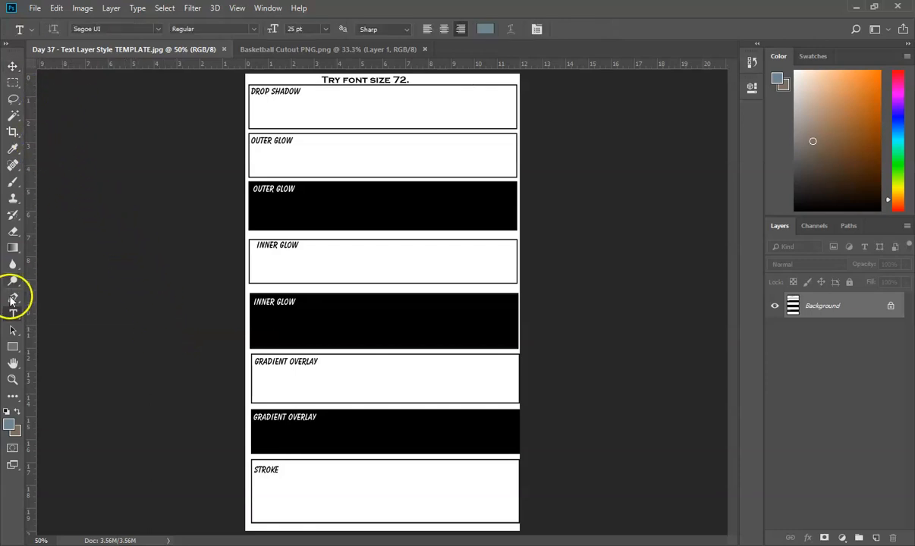
left_click(156, 29)
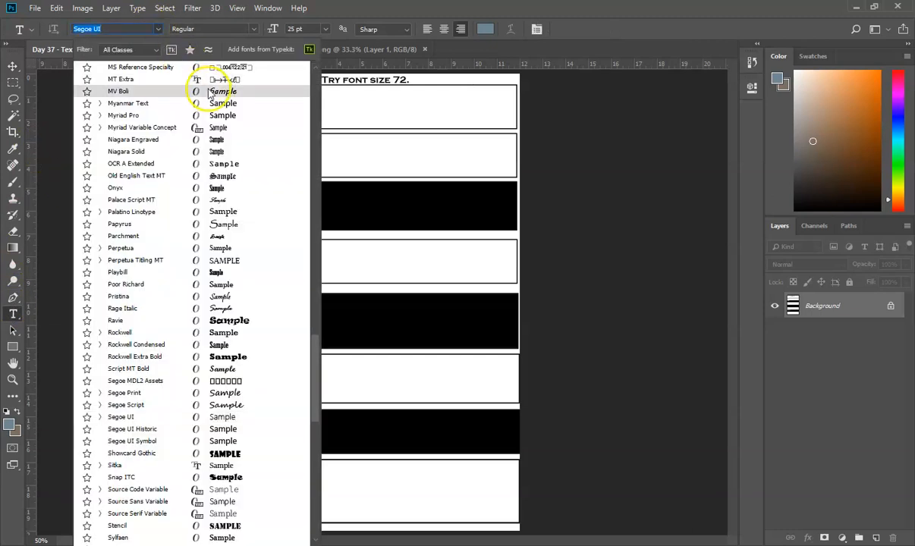
left_click(215, 92)
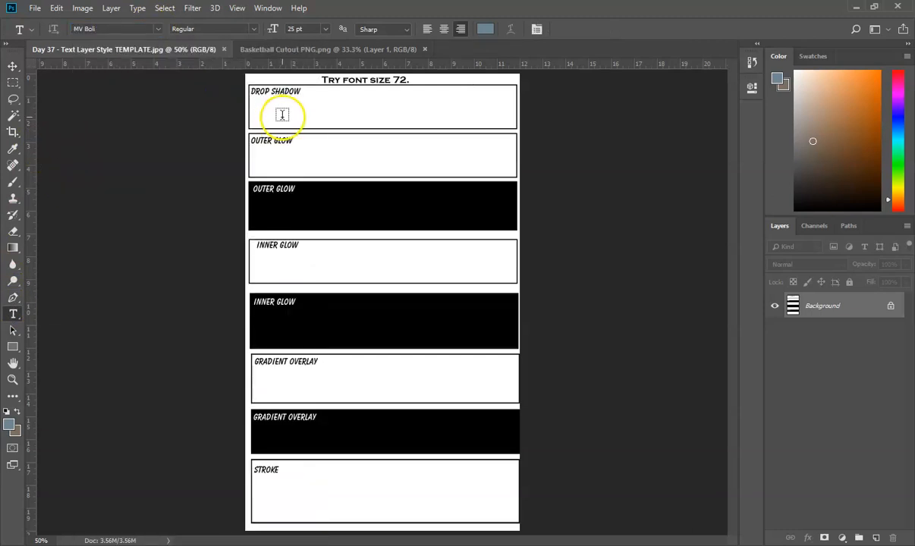
Set the text colour to black (000000)
key("i")
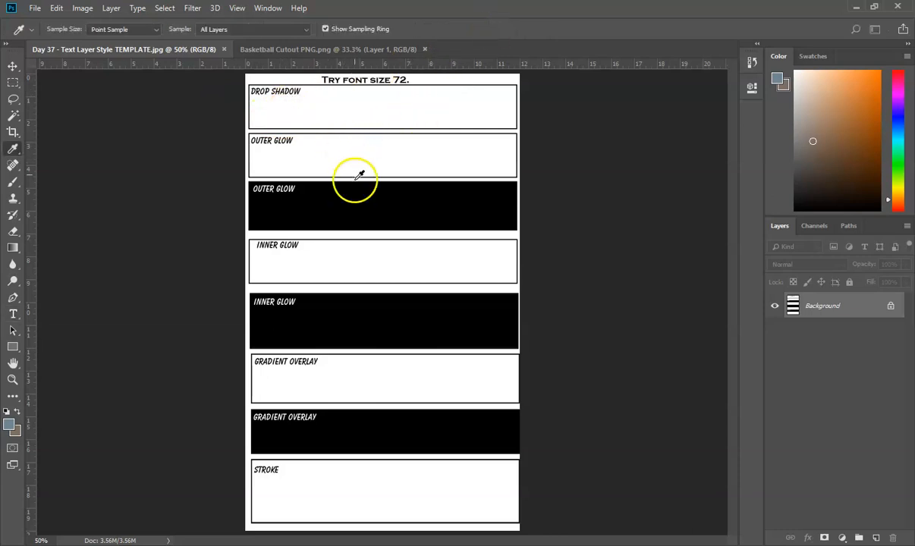
left_click(9, 425)
left_click_drag(16, 160, 452, 79)
left_click_drag(404, 215, 409, 239)
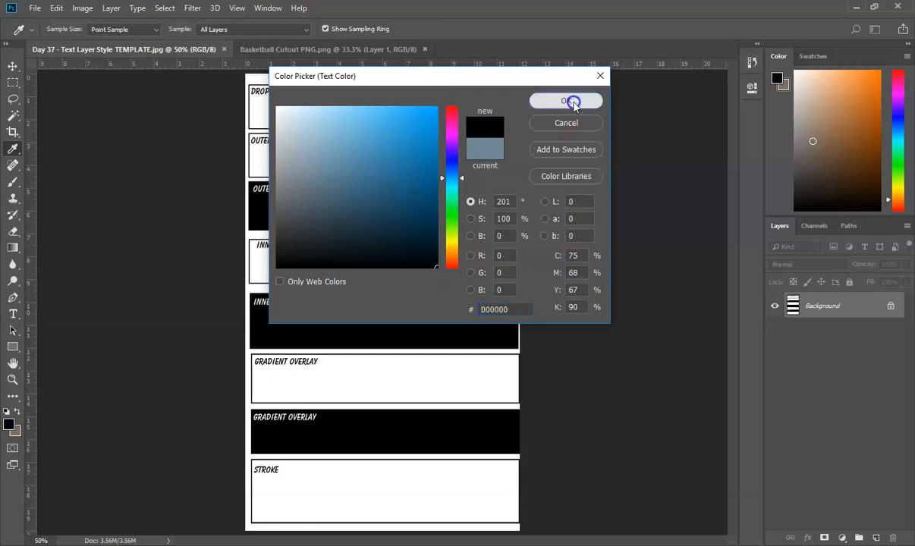
left_click(565, 100)
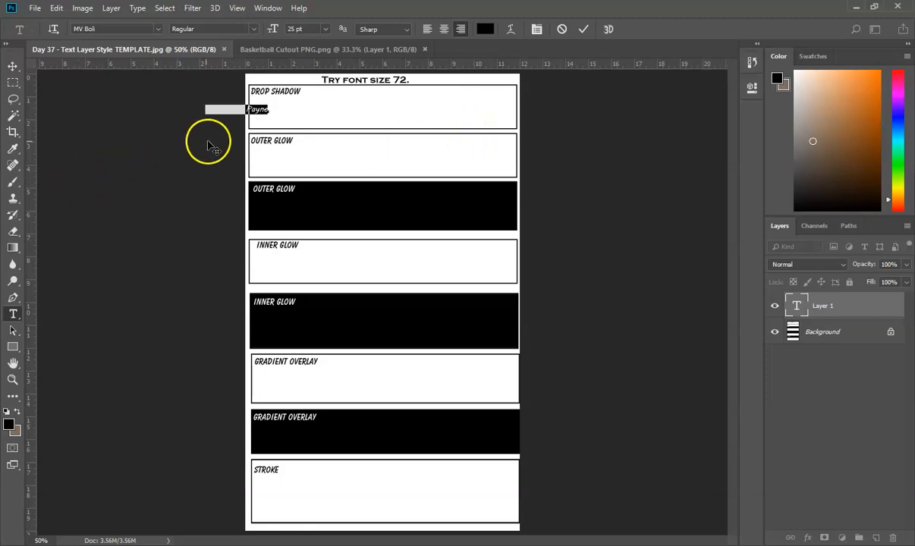
Place the person's name in the Drop Shadow box at a font size of 66 pt
left_click(298, 29)
left_click_drag(299, 29, 313, 28)
left_click_drag(185, 140, 342, 144)
left_click(372, 155)
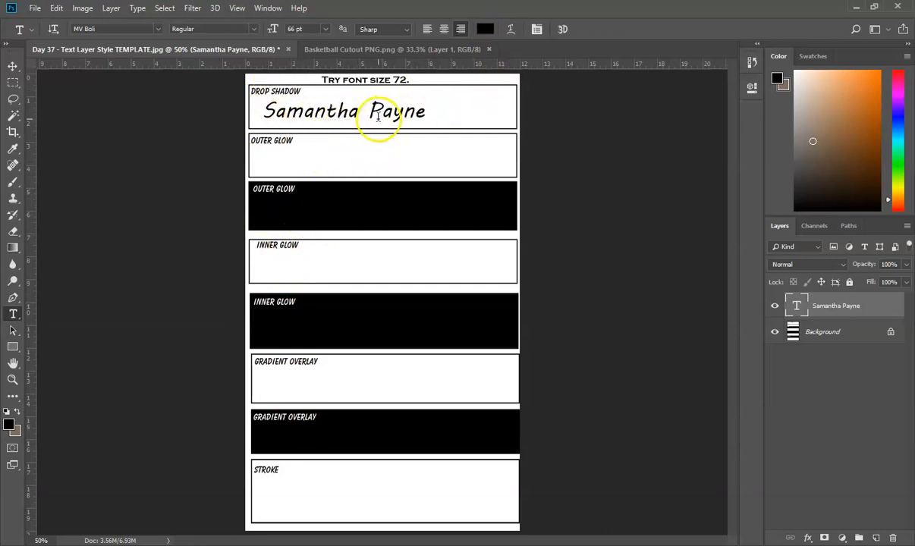
Duplicate the name text into the white Outer Glow, Inner Glow, Gradient Overlay and Stroke boxes
key("v")
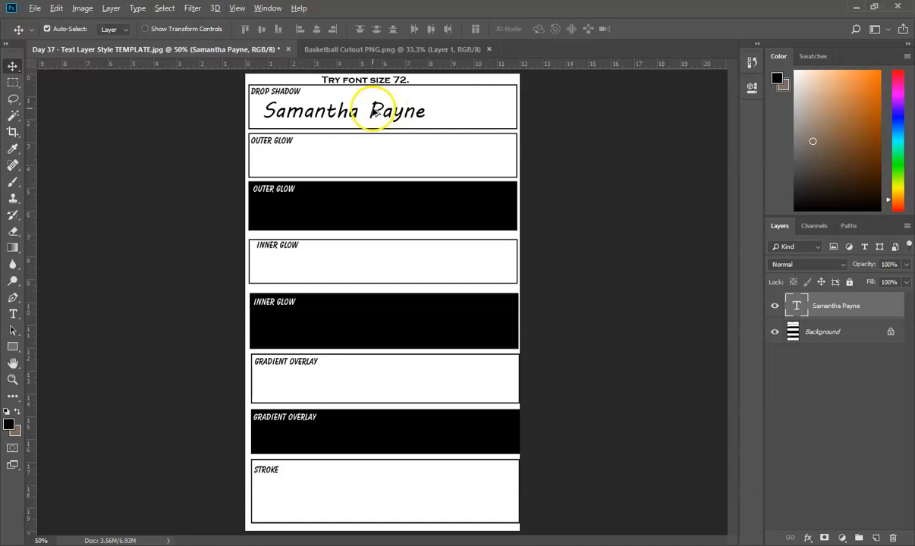
left_click_drag(287, 112, 309, 163)
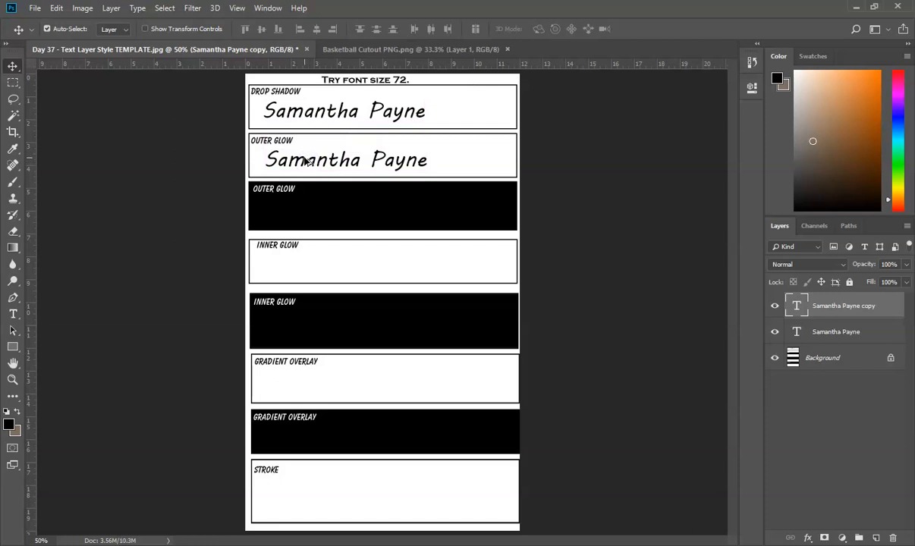
left_click_drag(307, 162, 302, 270)
mouse_move(301, 270)
left_mouse_down()
mouse_move(294, 385)
mouse_move(307, 500)
mouse_move(302, 490)
mouse_move(311, 492)
left_mouse_up()
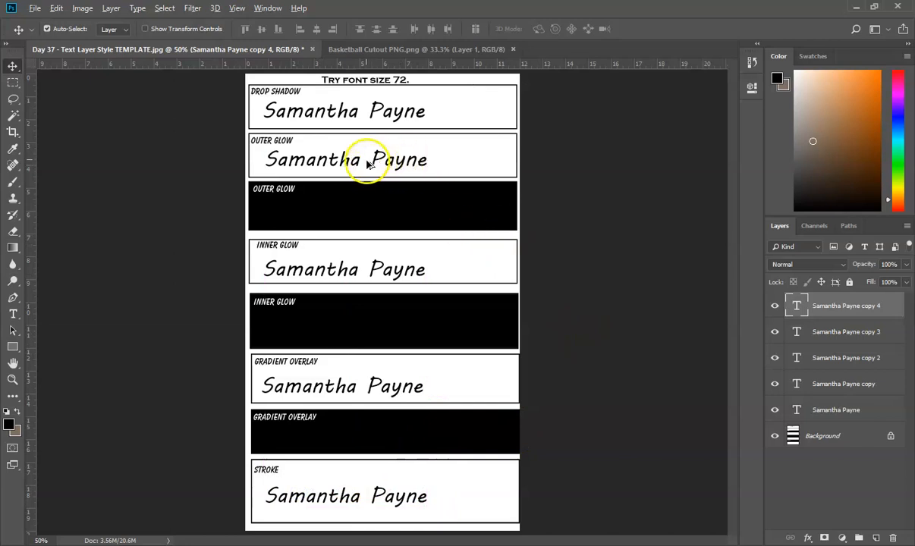
Copy the name text into the black Outer Glow box and set the copy's colour to white (ffffff)
left_click_drag(360, 163, 357, 211)
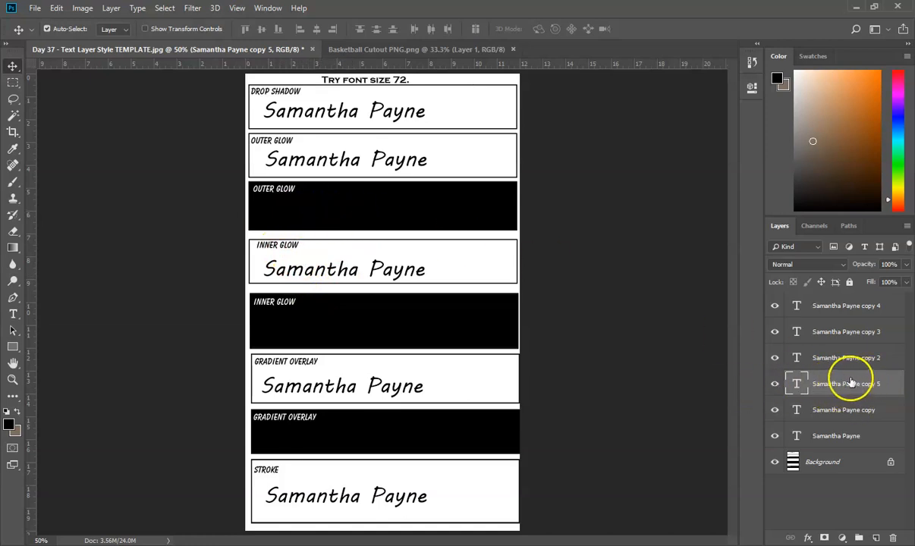
key("t")
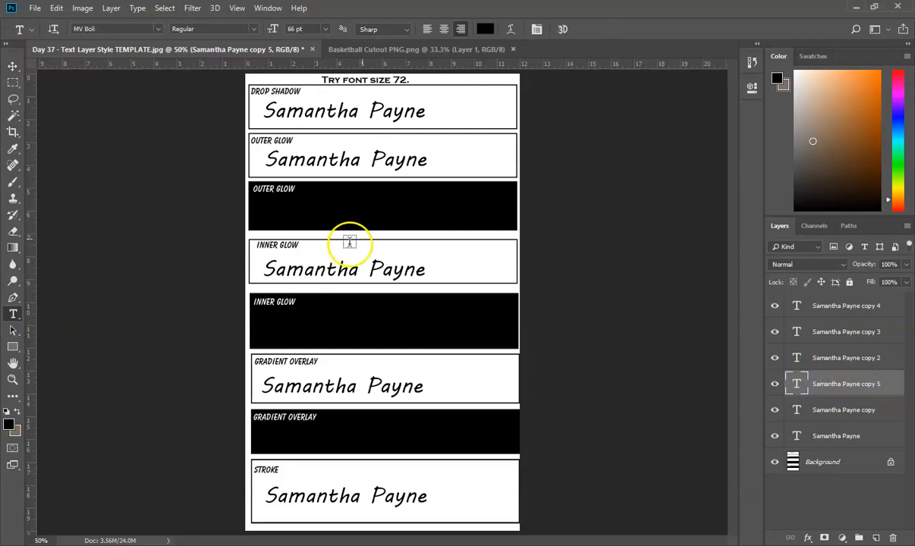
left_click(363, 210)
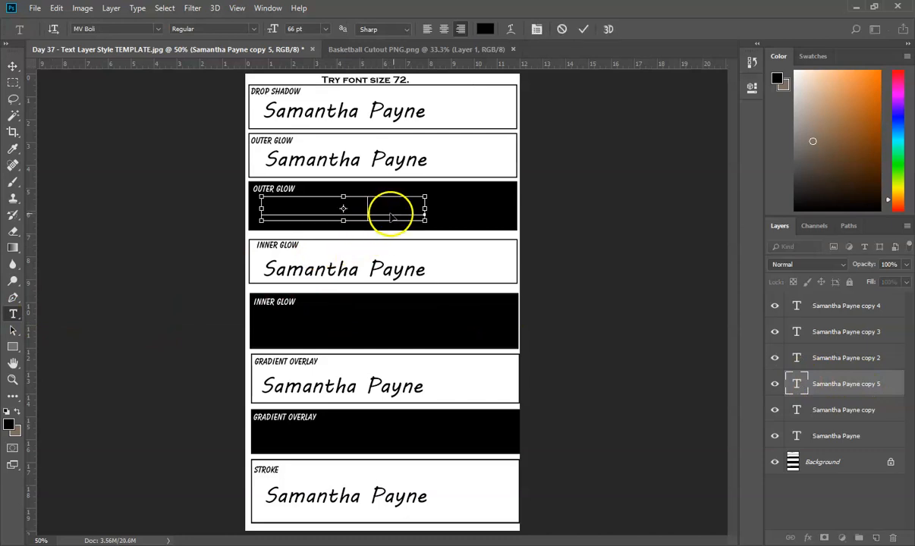
key("ctrl+a")
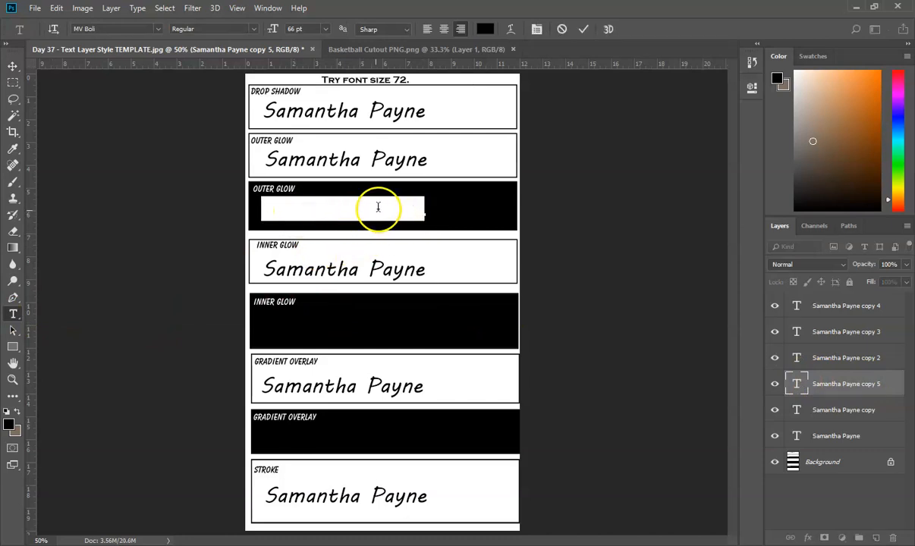
left_click(484, 29)
left_click_drag(334, 114, 247, 101)
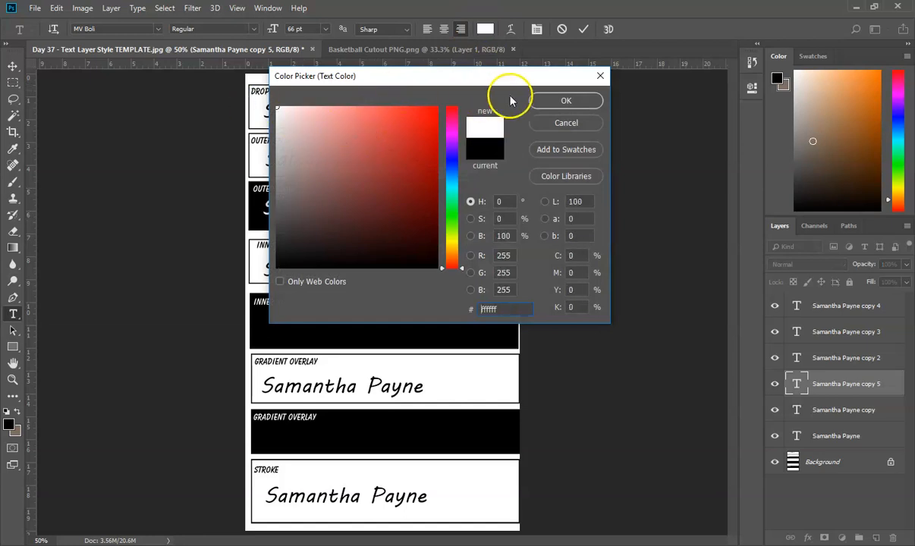
left_click(565, 101)
left_click(626, 233)
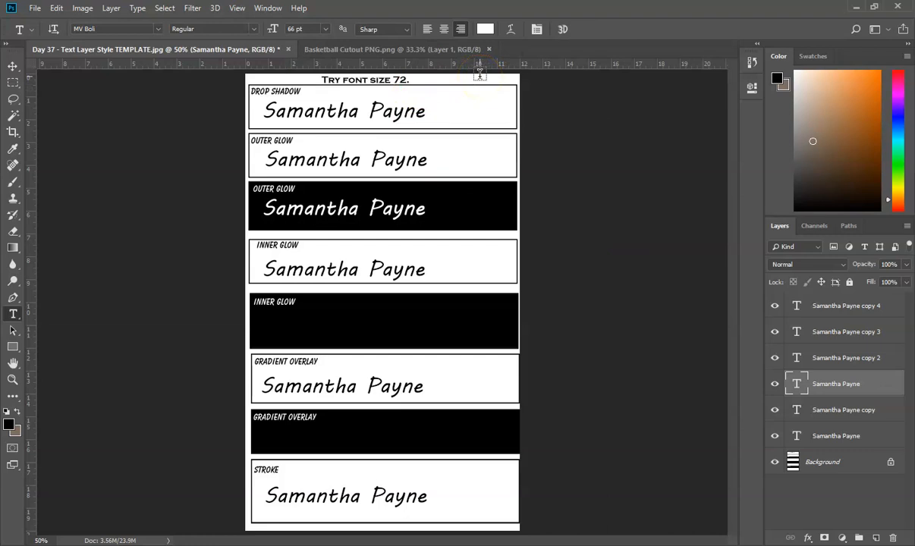
Duplicate the white name text into the black Inner Glow and Gradient Overlay boxes
key("v")
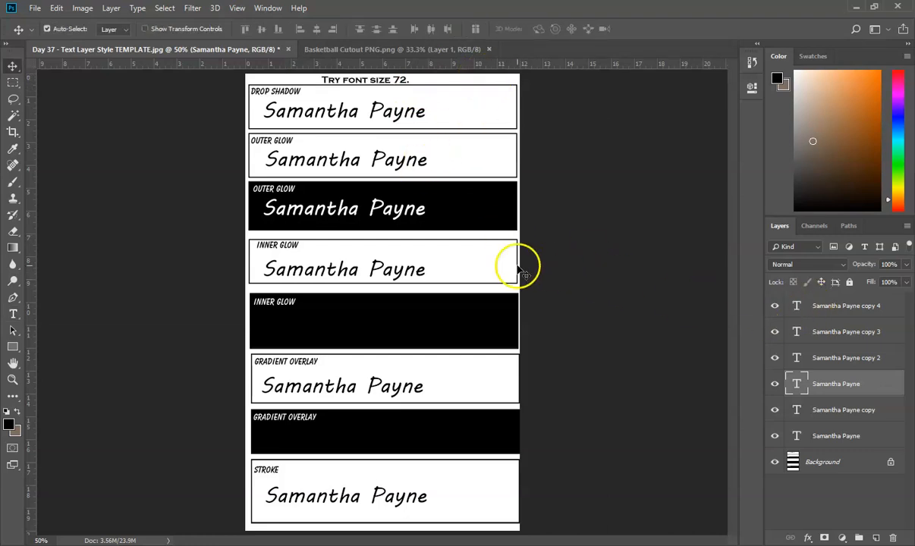
left_click_drag(379, 213, 384, 432)
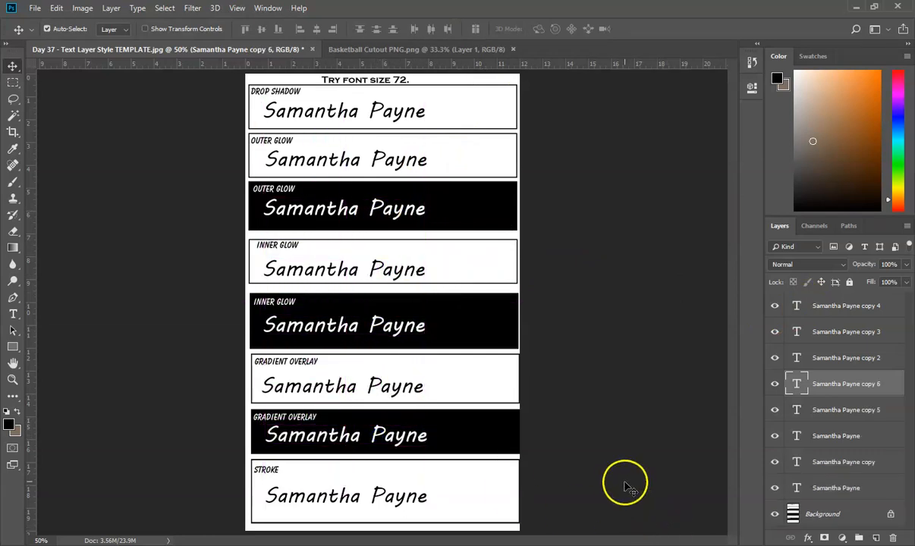
Copy the player cutout from Basketball Cutout PNG.png into the Day 37 template document
left_click(371, 50)
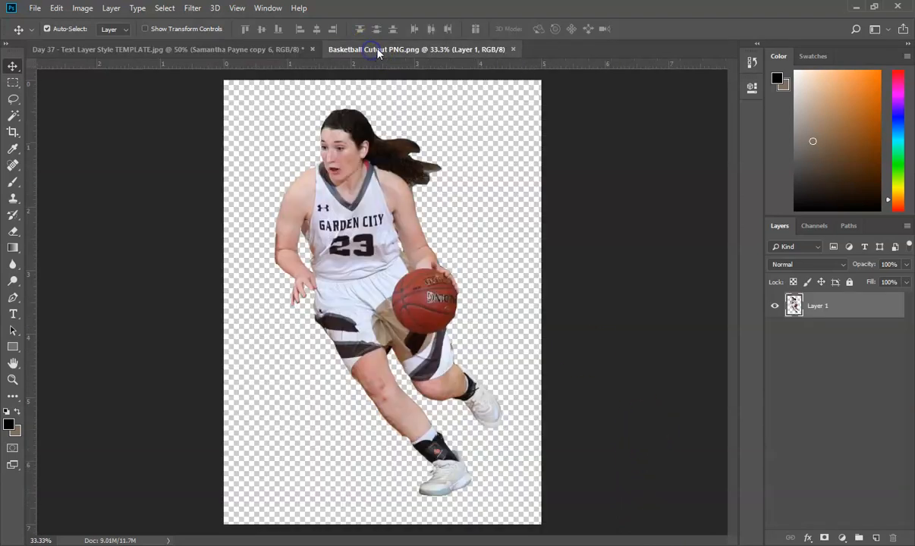
left_click(330, 174)
left_click(373, 246)
left_click_drag(373, 253, 282, 112)
left_click_drag(390, 240, 444, 283)
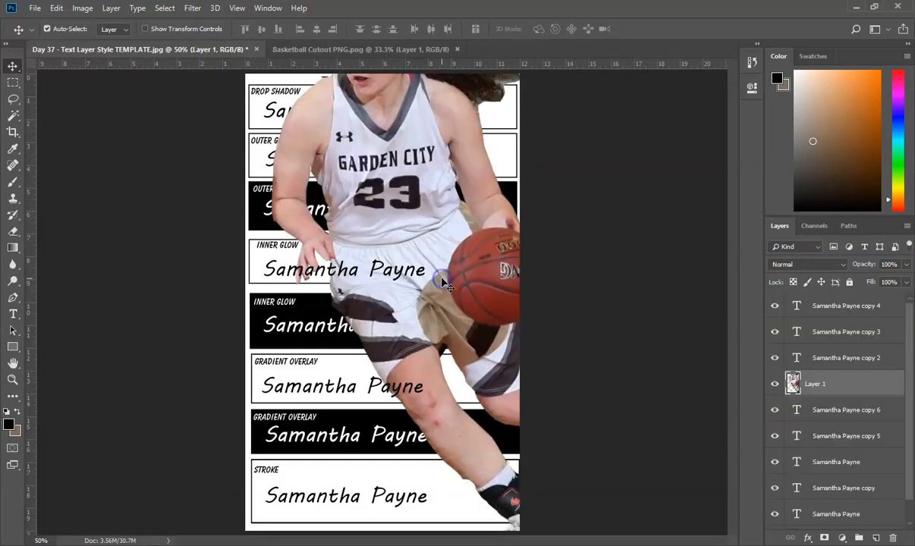
left_click_drag(406, 186, 416, 260)
Scale the player cutout down to fit the Drop Shadow box and place it just after the name
key("ctrl+t")
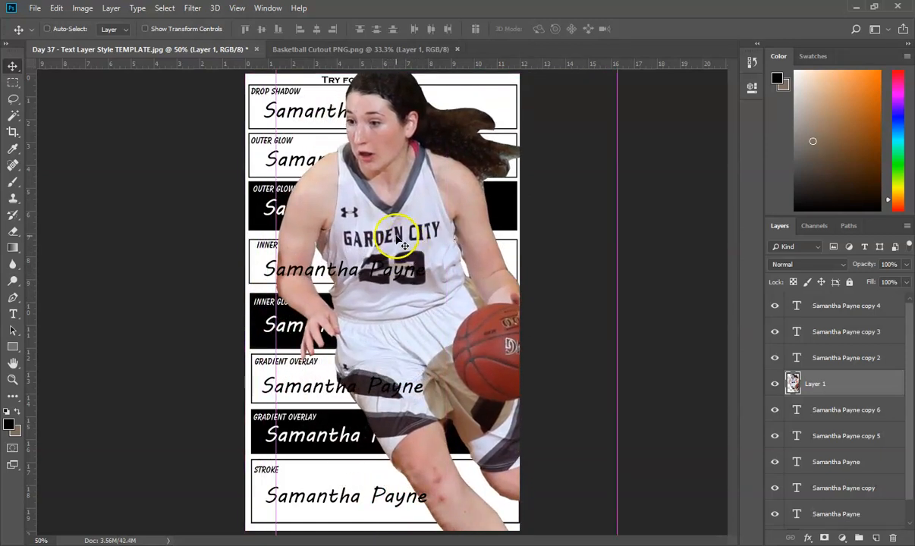
left_click_drag(344, 152, 344, 230)
left_click_drag(276, 146, 402, 348)
left_click_drag(443, 416, 355, 143)
left_click_drag(315, 85, 449, 114)
key("Return")
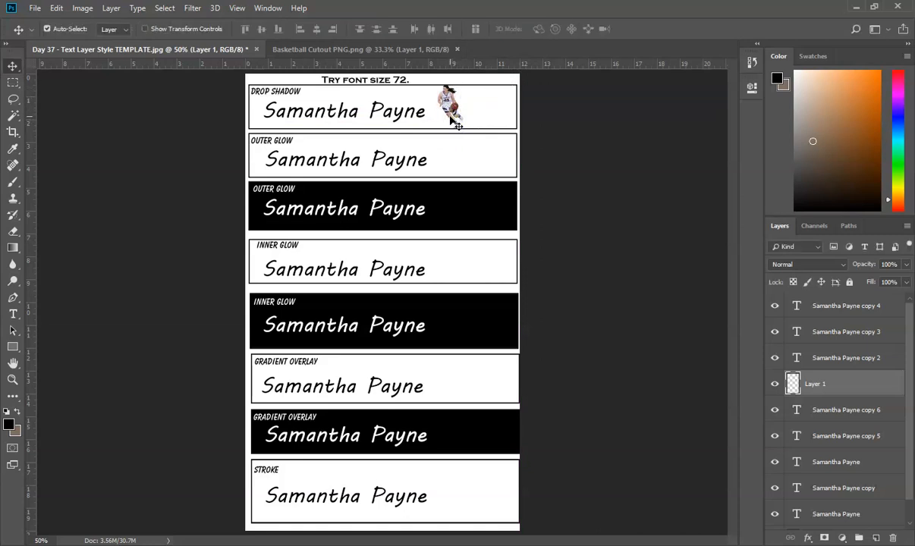
Duplicate the small player cutout beside the name in each of the seven remaining boxes
left_click(458, 97)
left_click_drag(438, 92, 463, 206)
mouse_move(463, 206)
left_mouse_down()
mouse_move(472, 384)
mouse_move(465, 493)
left_mouse_up()
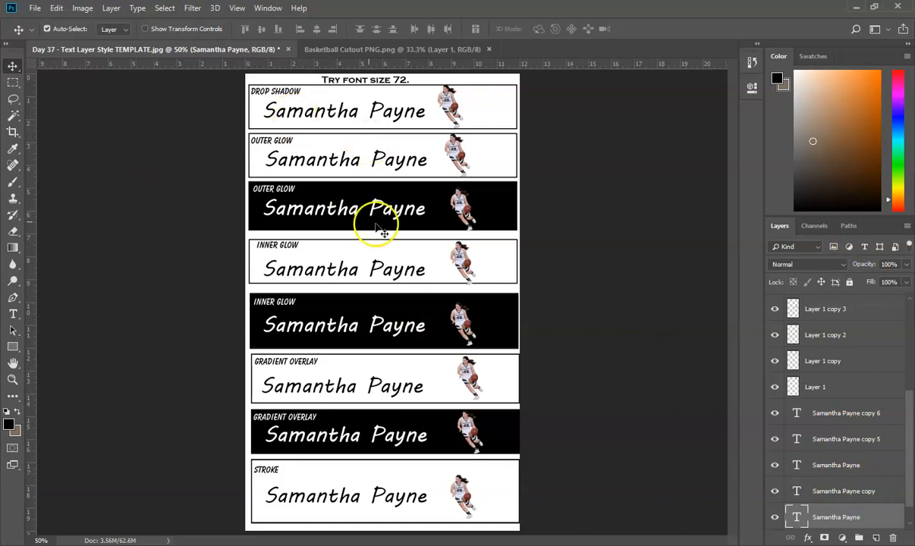
Add a Drop Shadow layer style to the name text in the Drop Shadow box
left_click(470, 269)
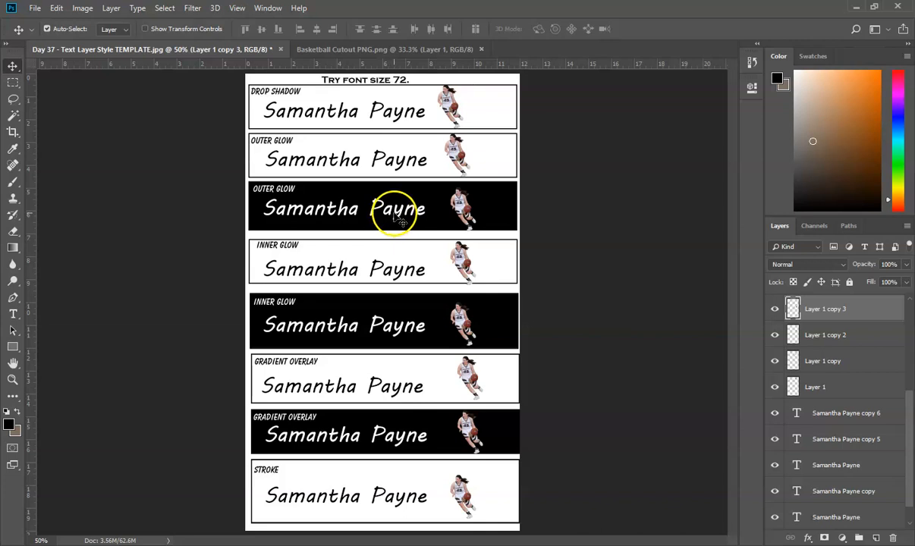
left_click(396, 214)
left_click(311, 110)
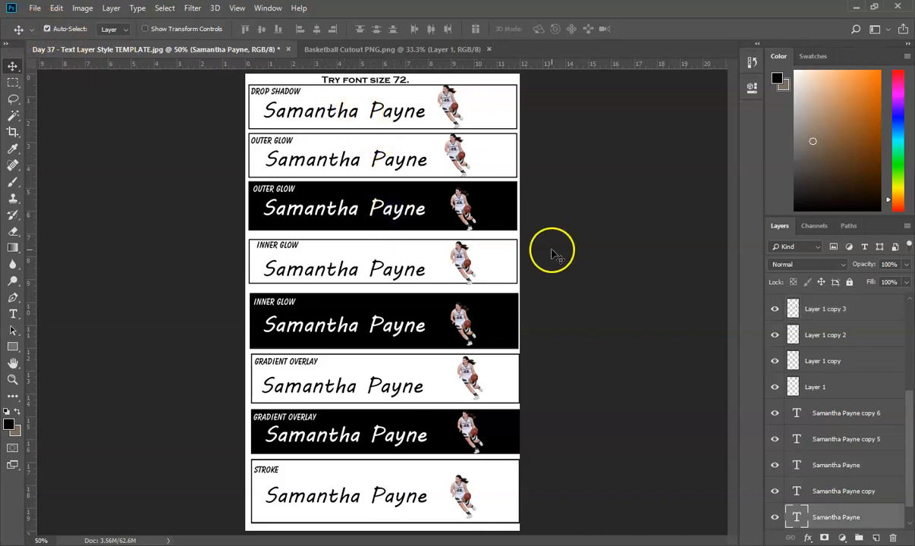
right_click(850, 522)
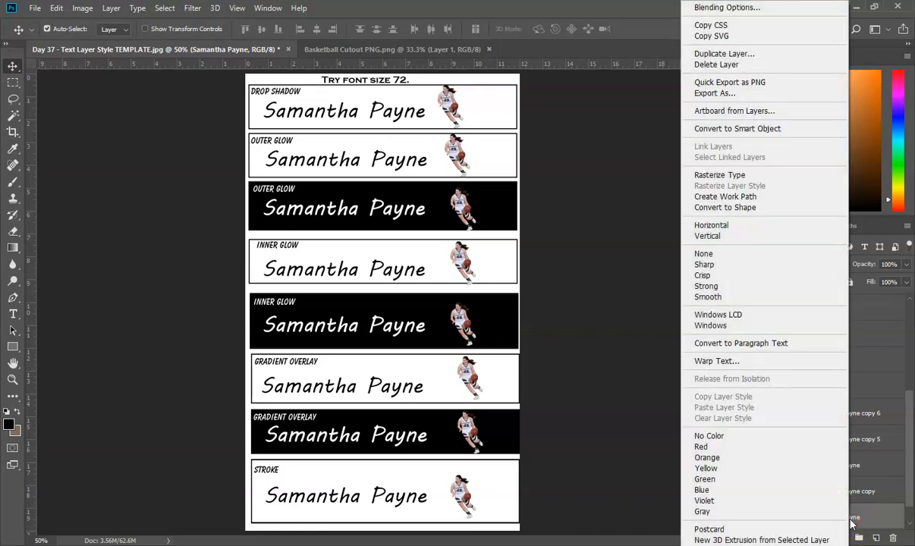
left_click(875, 520)
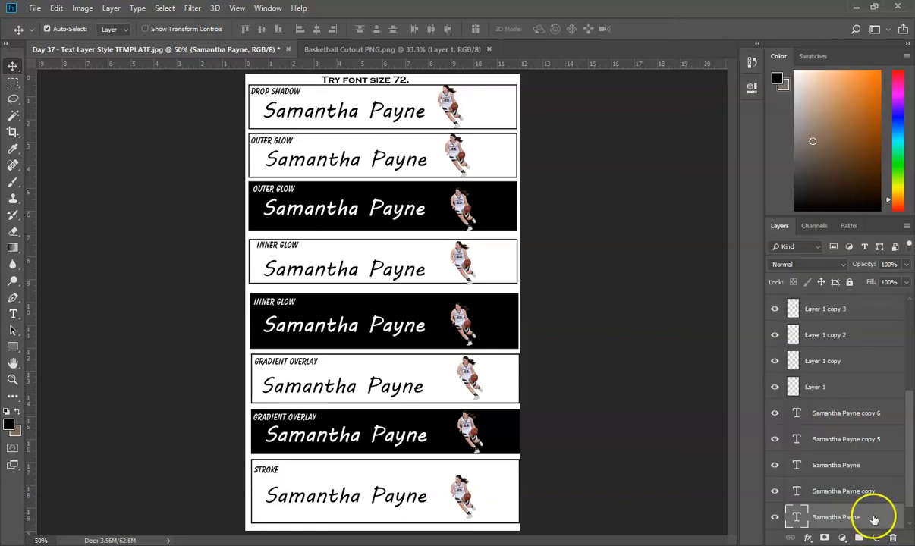
right_click(874, 519)
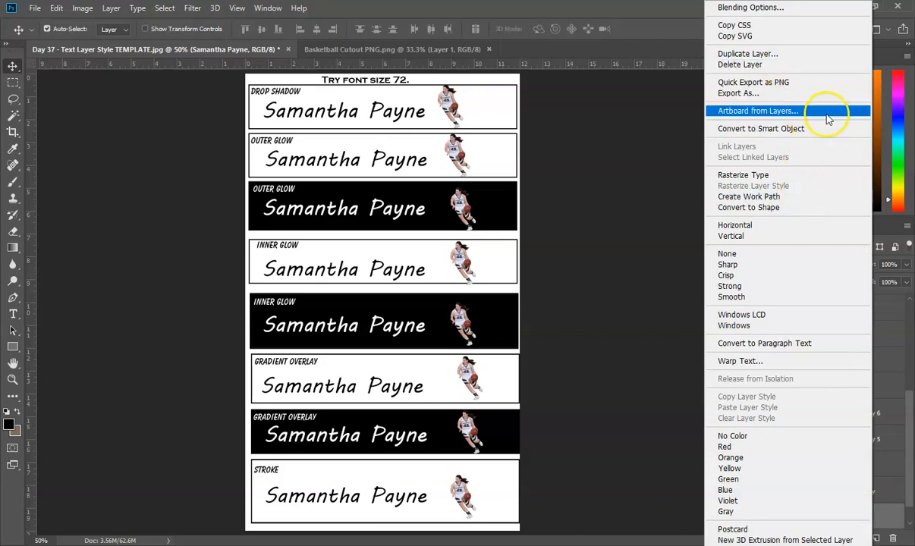
left_click(750, 8)
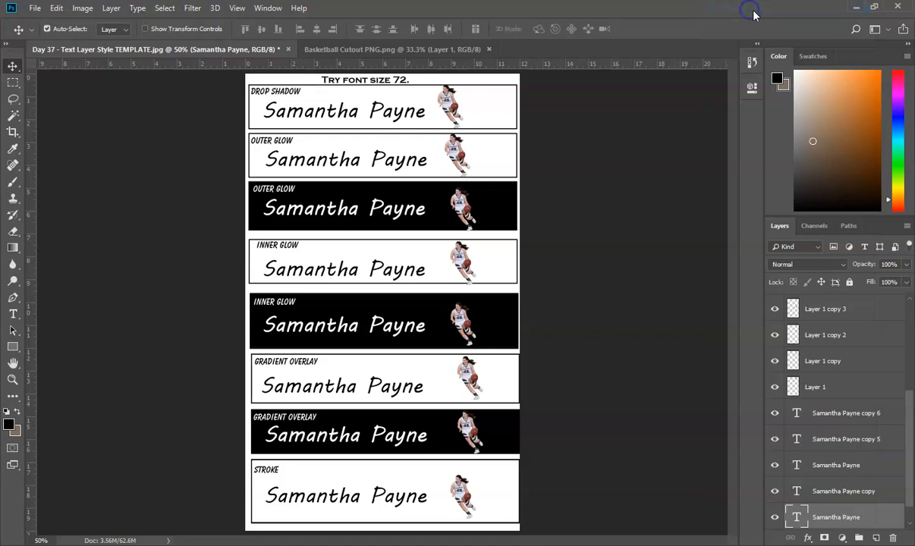
left_click_drag(455, 92, 559, 87)
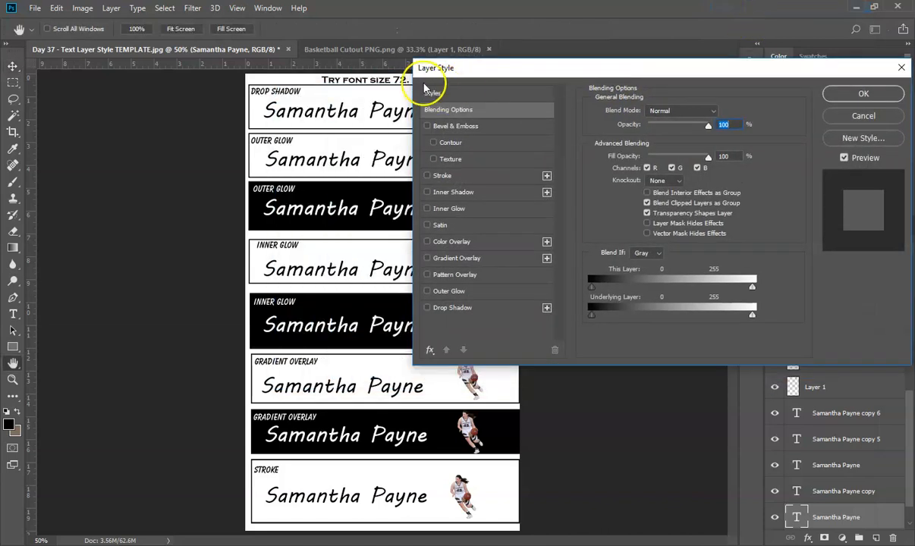
left_click_drag(474, 70, 405, 133)
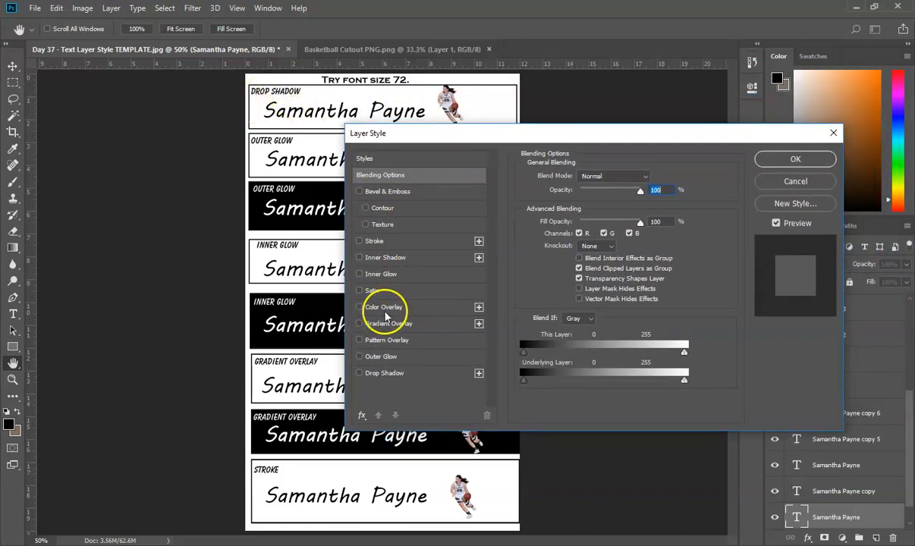
left_click(359, 374)
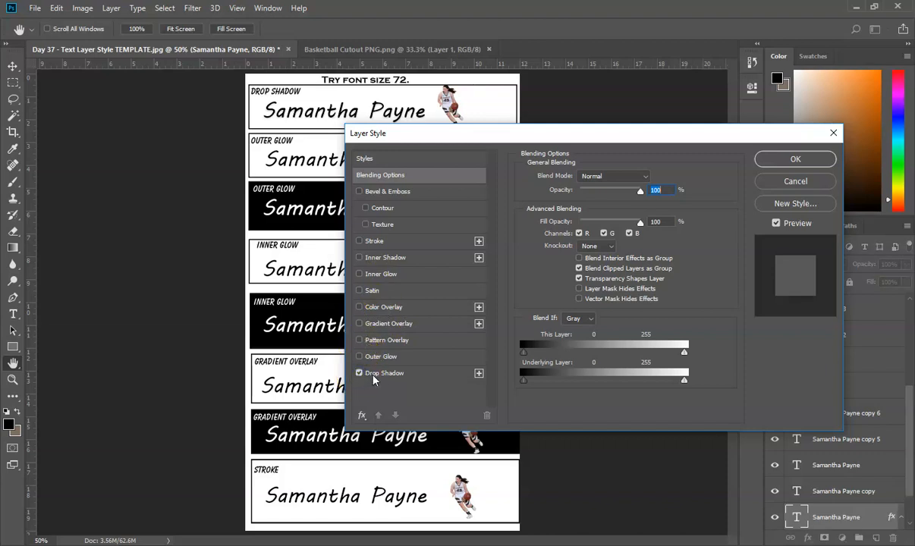
left_click(373, 375)
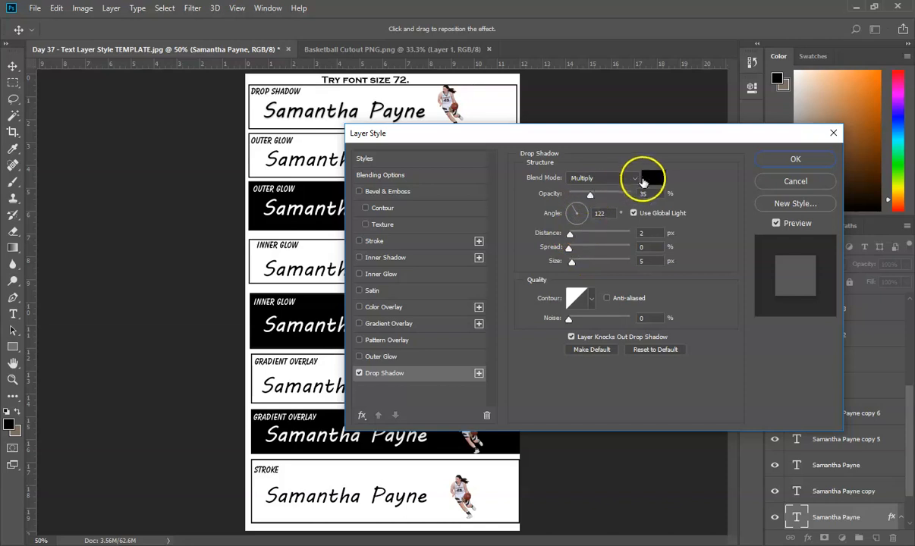
Set the name text's drop shadow colour to red, ff0000
left_click(650, 180)
left_click_drag(395, 185, 494, 91)
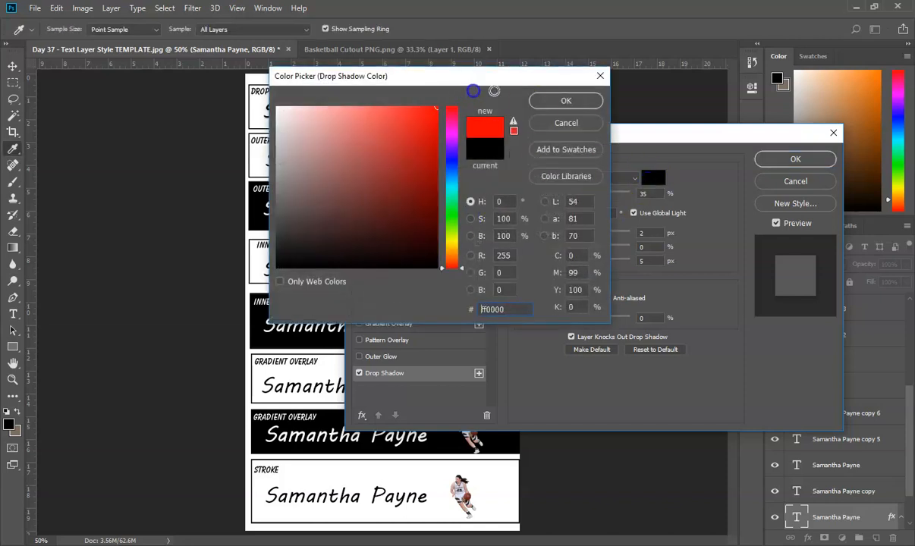
key("Return")
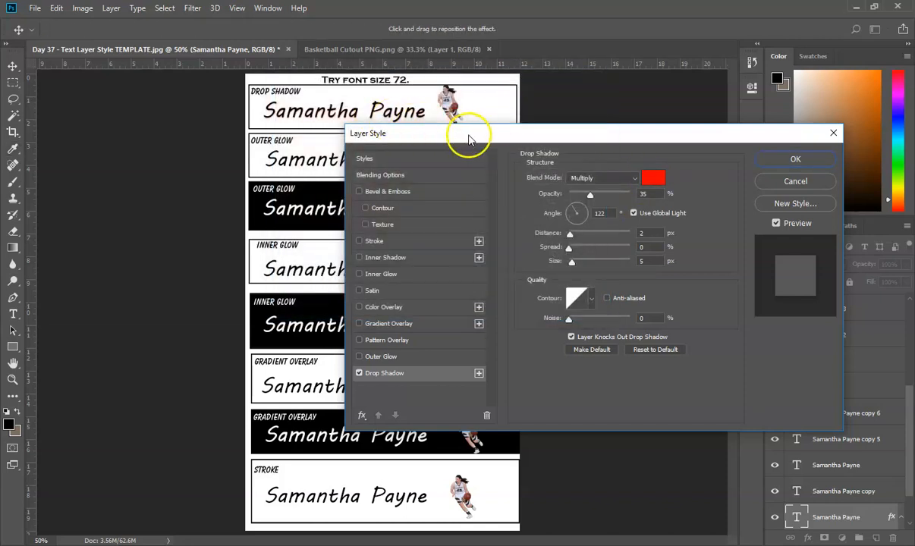
Set the name's drop shadow to 63% opacity, 13 px distance, 22% spread and 6 px size, and apply it
left_click_drag(471, 139, 475, 154)
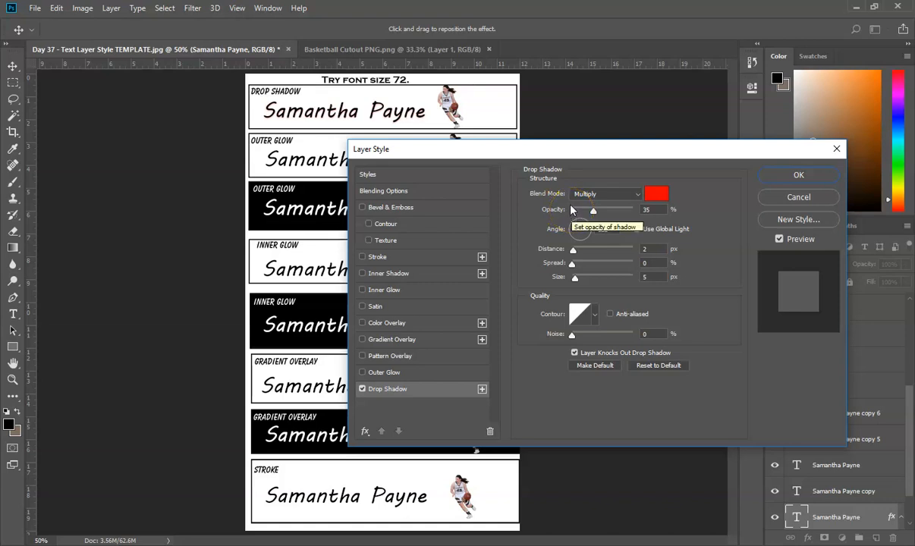
left_click_drag(593, 209, 602, 213)
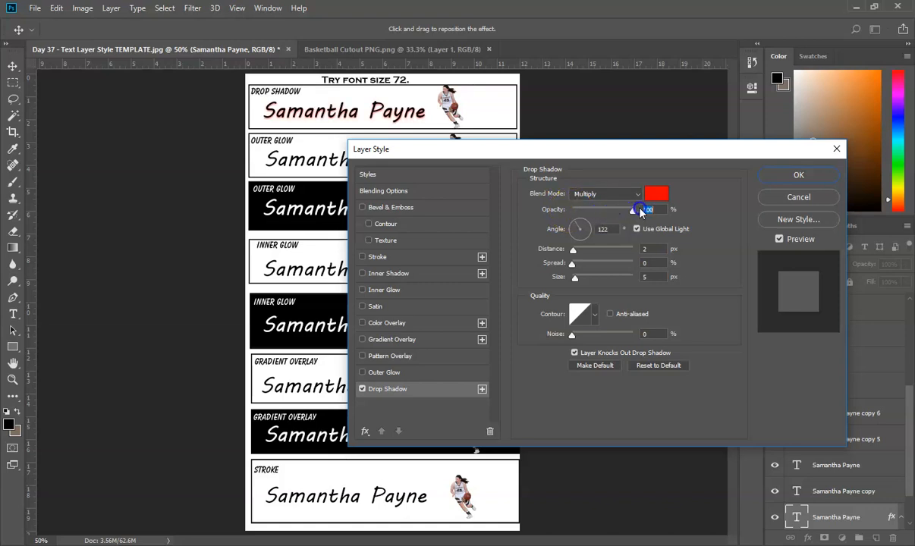
left_click_drag(634, 211, 561, 220)
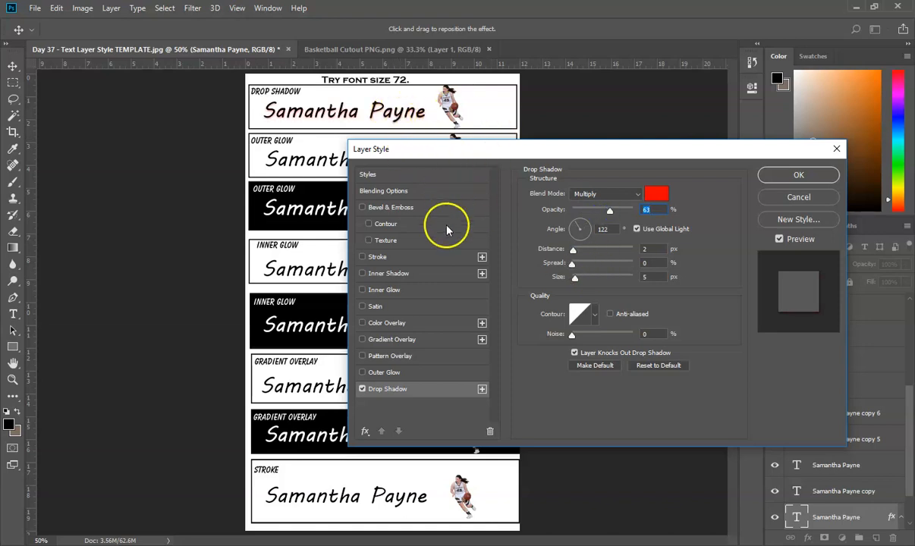
mouse_move(383, 115)
left_mouse_down()
mouse_move(449, 113)
mouse_move(389, 118)
mouse_move(386, 142)
mouse_move(420, 111)
mouse_move(391, 120)
left_mouse_up()
left_click_drag(576, 278, 641, 273)
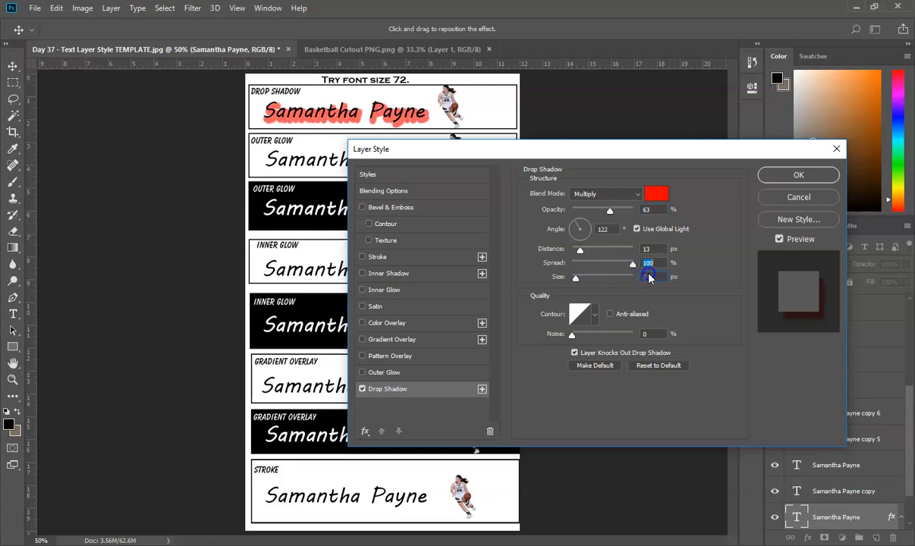
left_click_drag(657, 280, 587, 274)
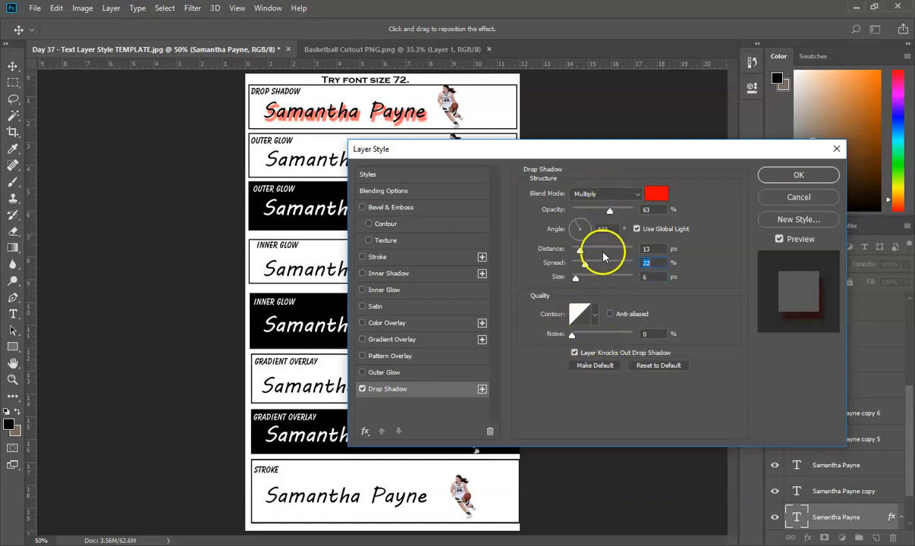
left_click(770, 176)
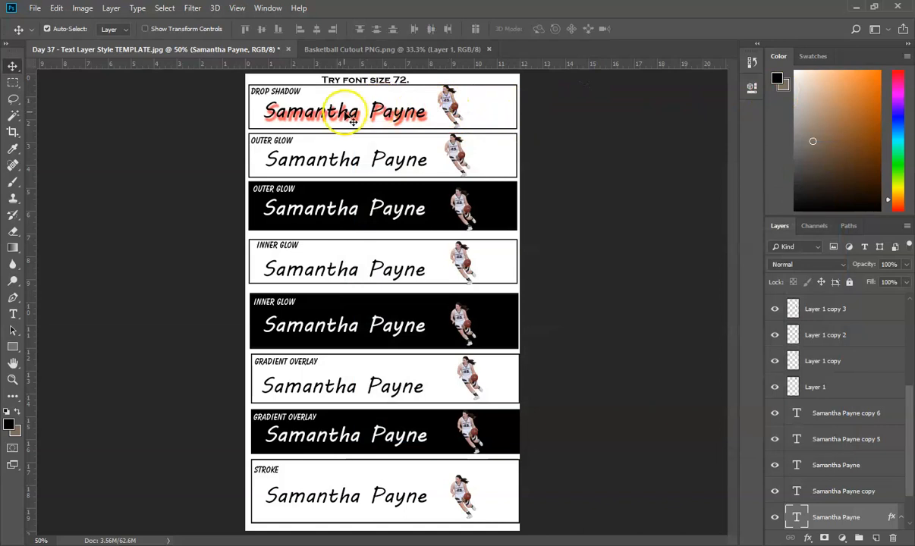
Add a red Drop Shadow layer style to the player cutout in the Drop Shadow box
left_click(455, 113)
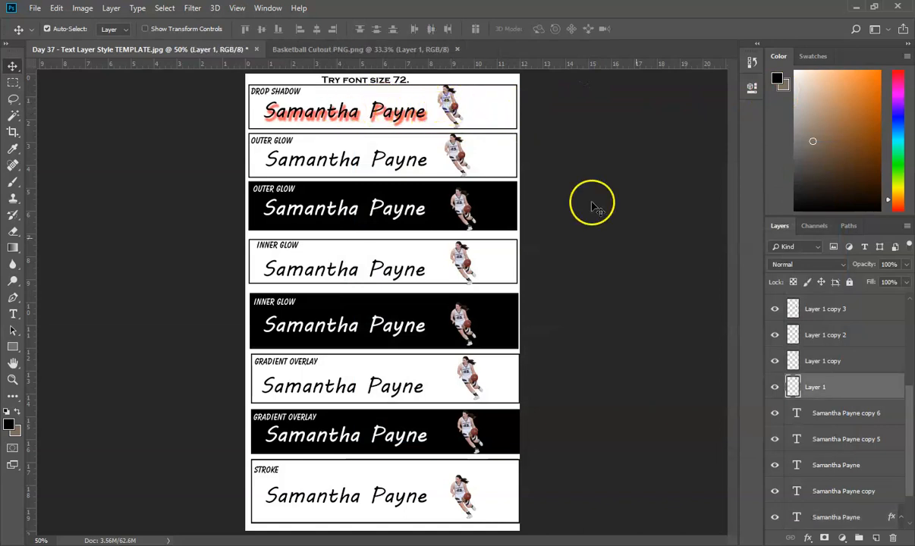
right_click(844, 388)
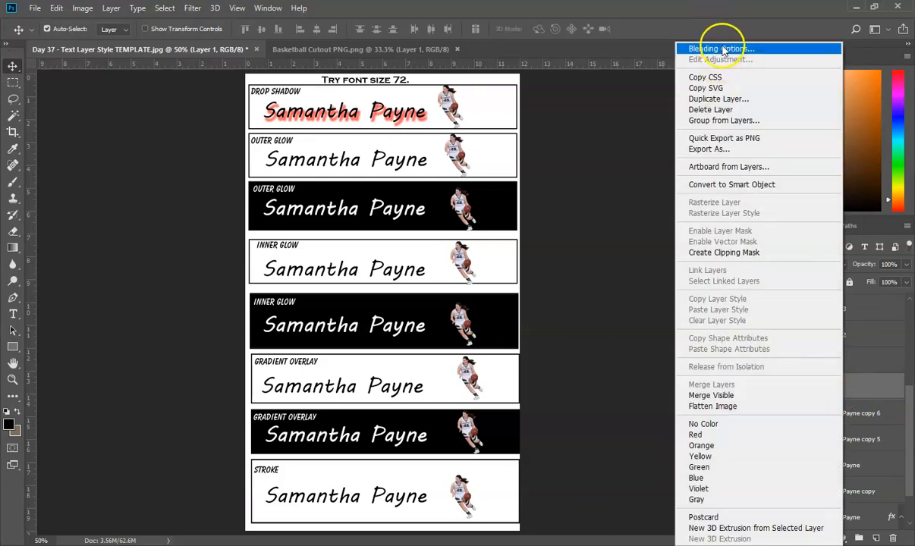
left_click(867, 387)
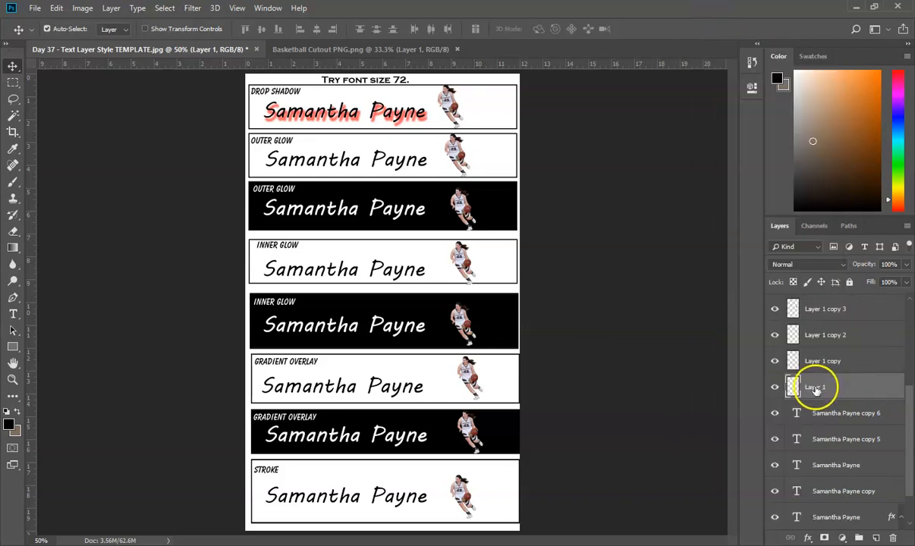
left_click(870, 387)
double_click(870, 387)
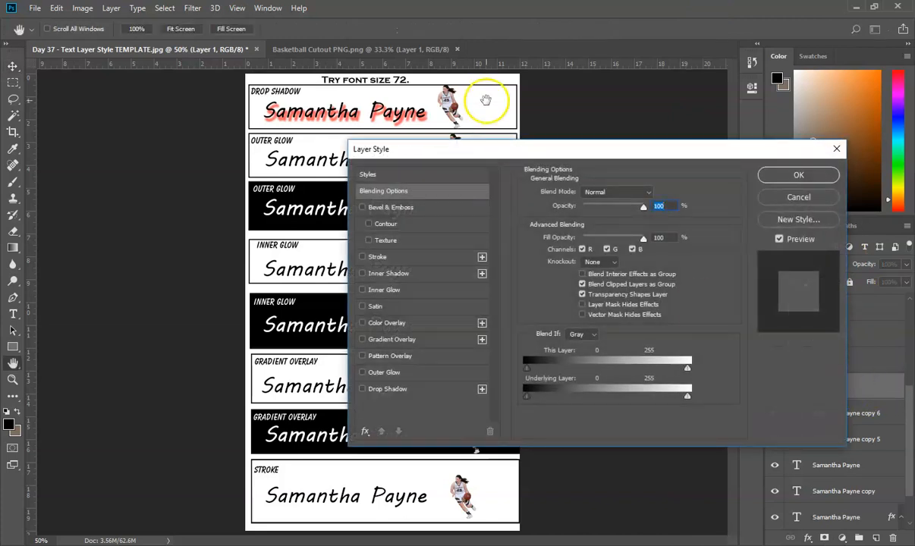
left_click_drag(554, 149, 572, 163)
left_click(406, 403)
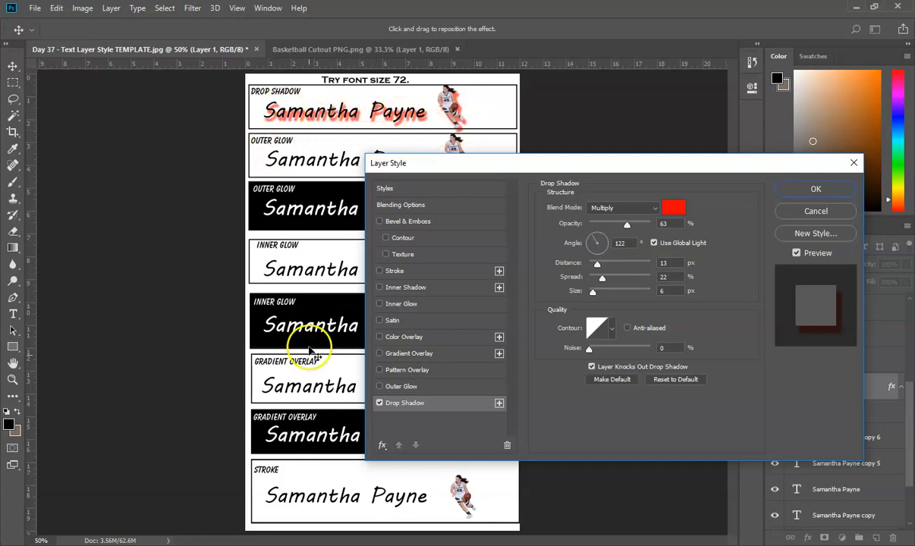
Offset the cutout's shadow at 123° and 18 px with Use Global Light on, raise its opacity to about 70%, and apply it
left_click_drag(462, 123, 453, 90)
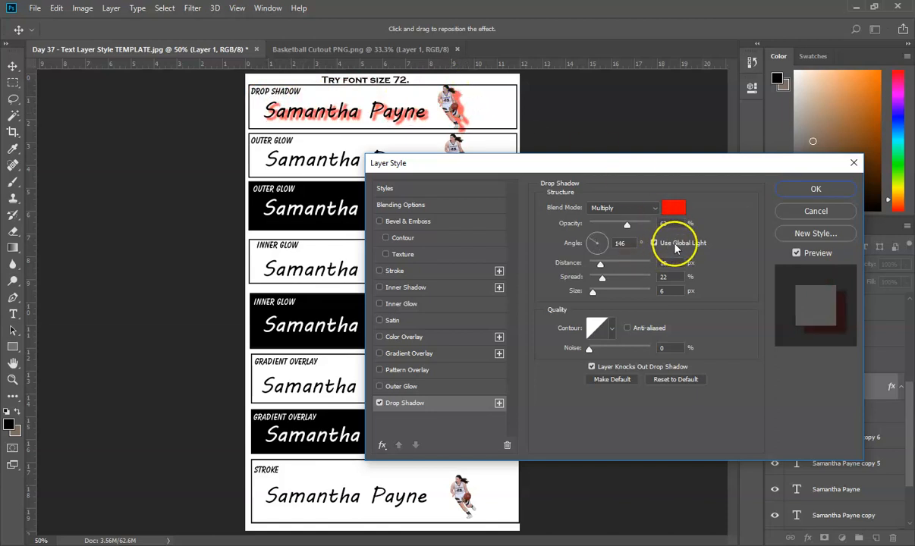
left_click(675, 248)
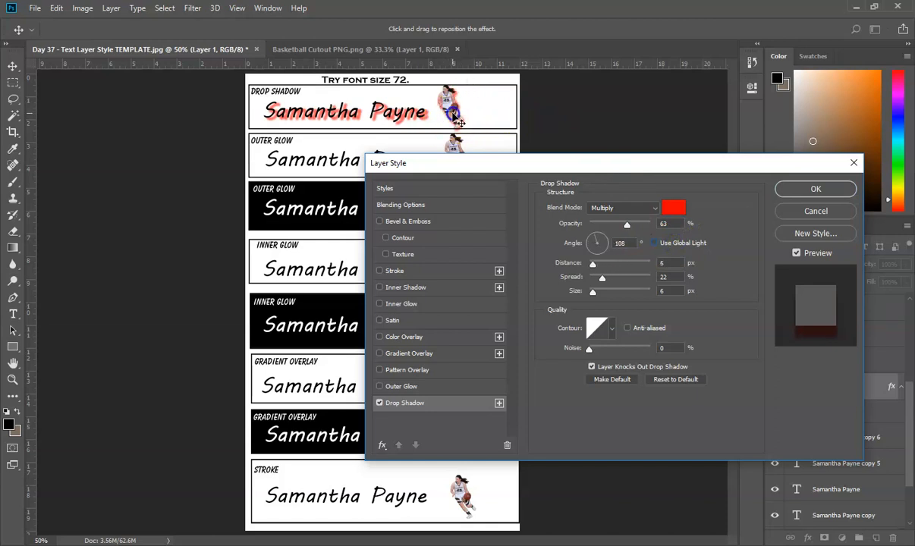
left_click_drag(456, 115, 461, 117)
left_click(670, 245)
left_click_drag(464, 116, 478, 120)
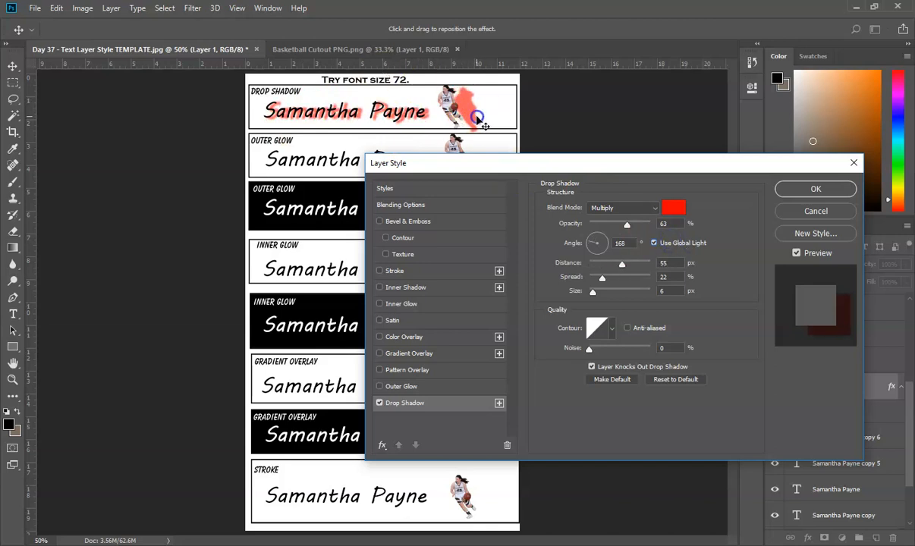
mouse_move(478, 123)
left_mouse_down()
mouse_move(478, 135)
mouse_move(464, 119)
left_mouse_up()
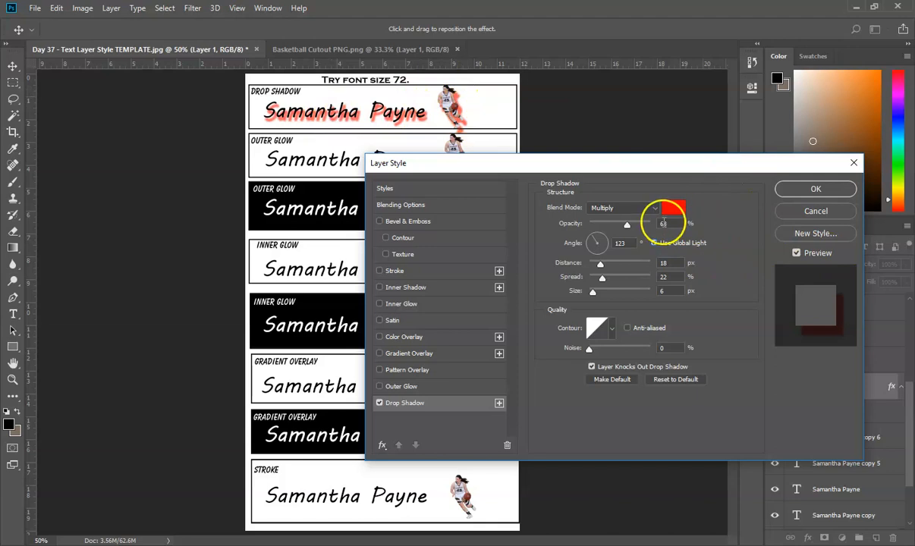
left_click_drag(628, 228, 647, 229)
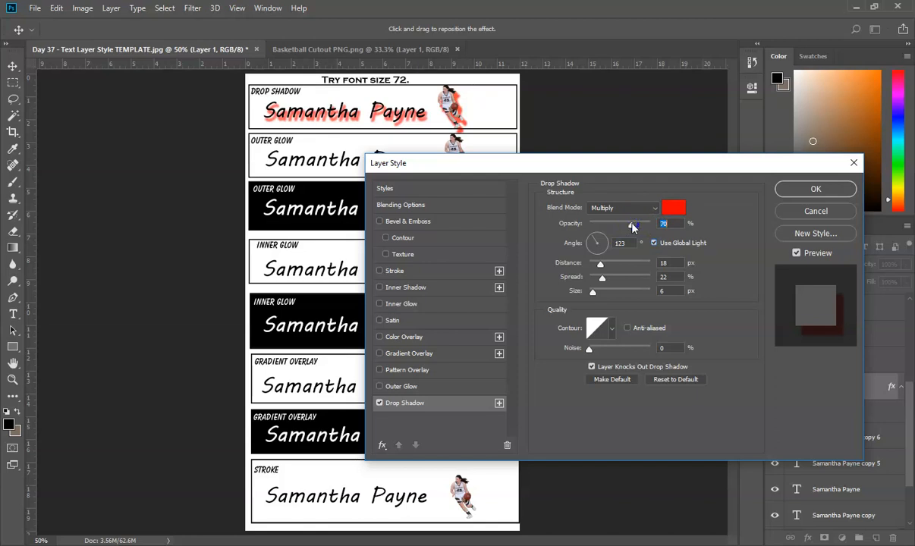
left_click(812, 191)
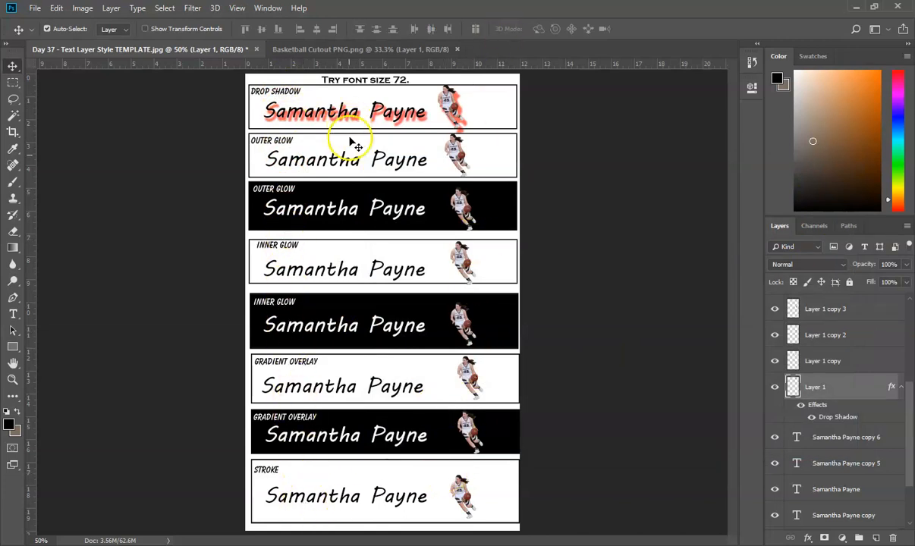
Add an Outer Glow layer style with Multiply blend mode to the name text in the white Outer Glow box
left_click(345, 161)
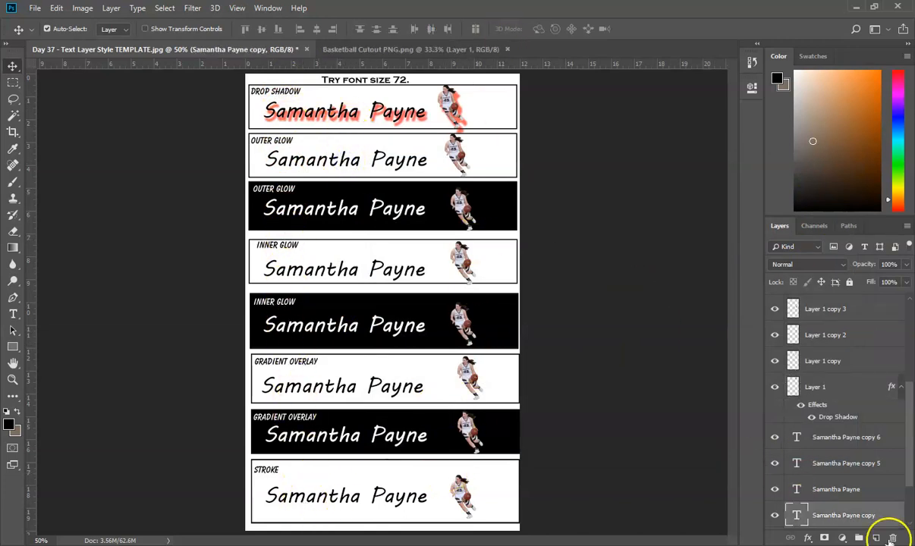
double_click(892, 516)
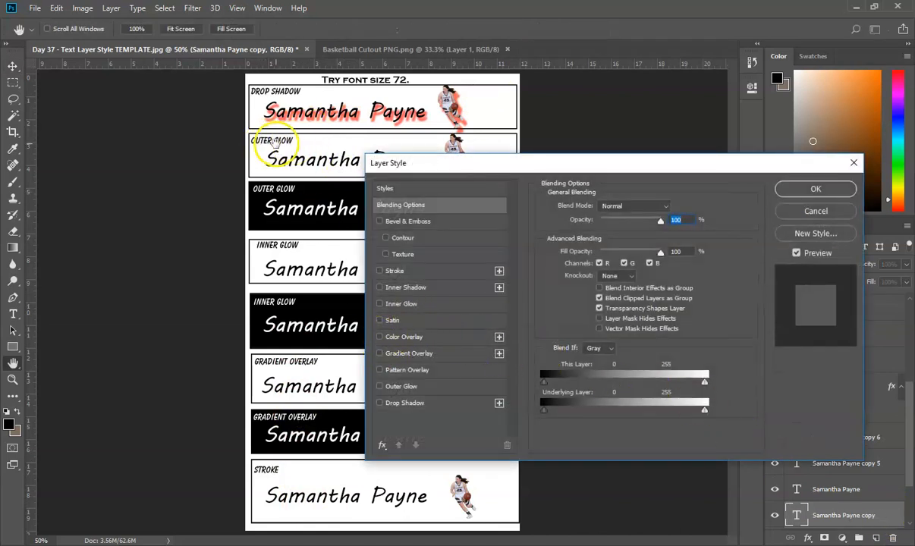
left_click(379, 387)
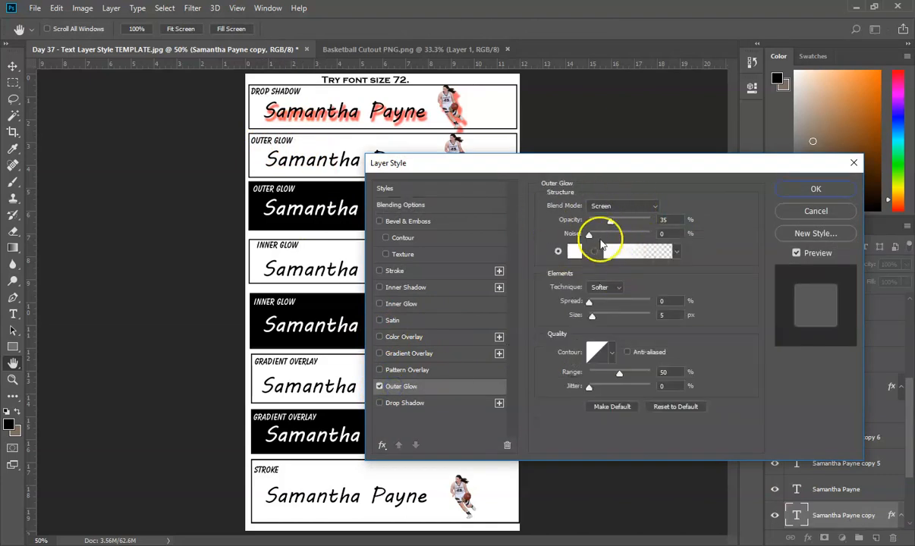
left_click(610, 206)
left_click(607, 208)
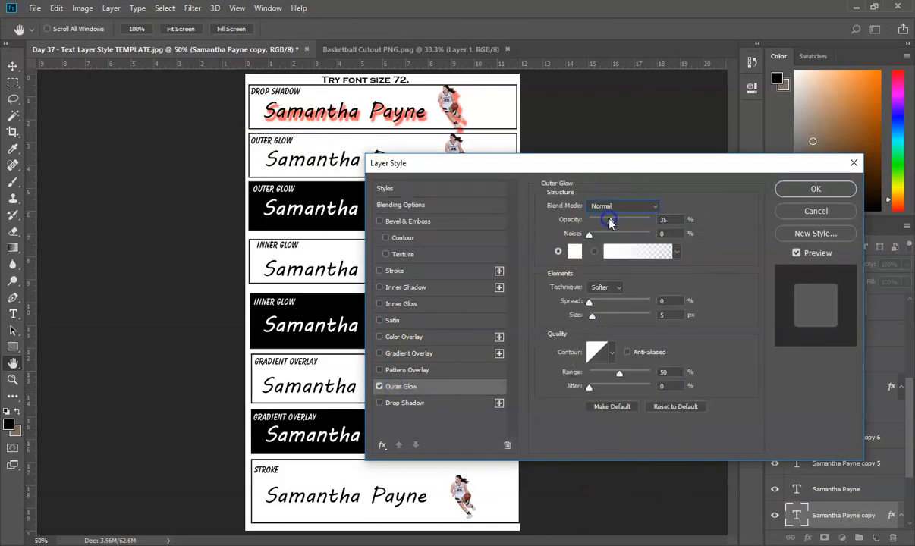
left_click(610, 209)
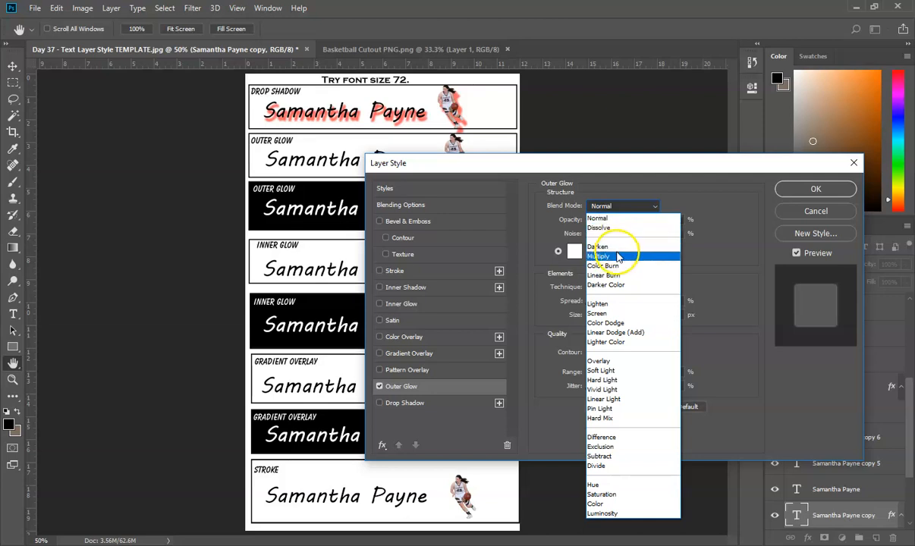
left_click(616, 256)
Make the name's outer glow red, raise its opacity, and apply the style
left_click(574, 251)
left_click_drag(391, 204, 423, 96)
left_click(539, 103)
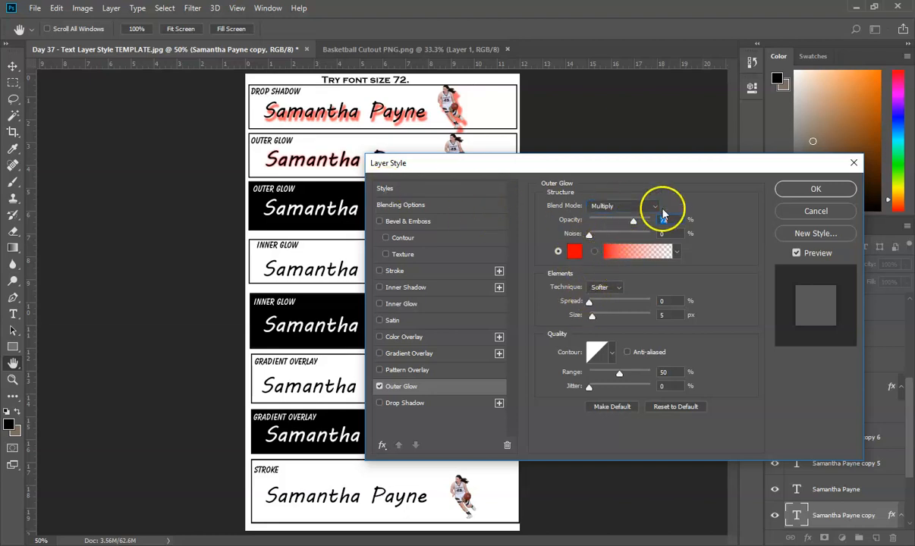
left_click(815, 189)
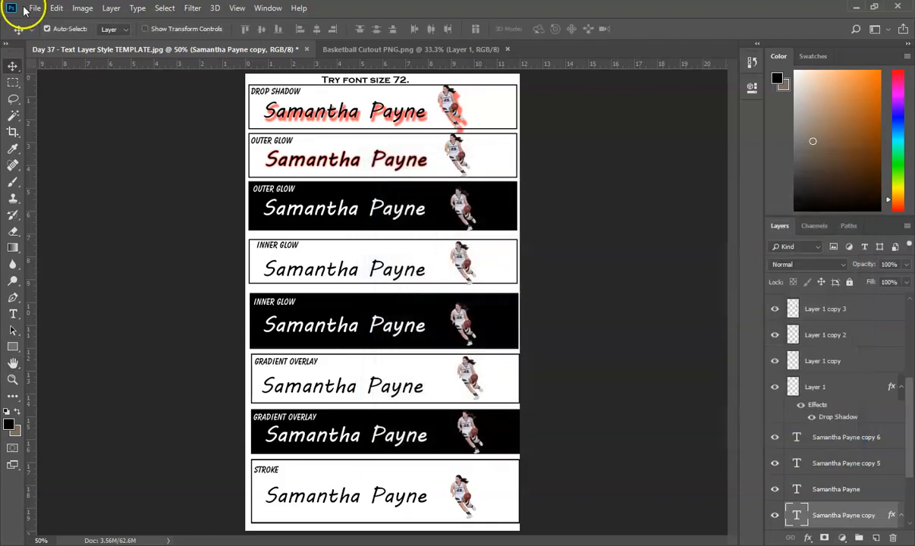
Open Day 37 - Text Layer Style EXAMPLE.psd to examine the finished styles, and return to the template document
left_click(30, 8)
left_click(38, 23)
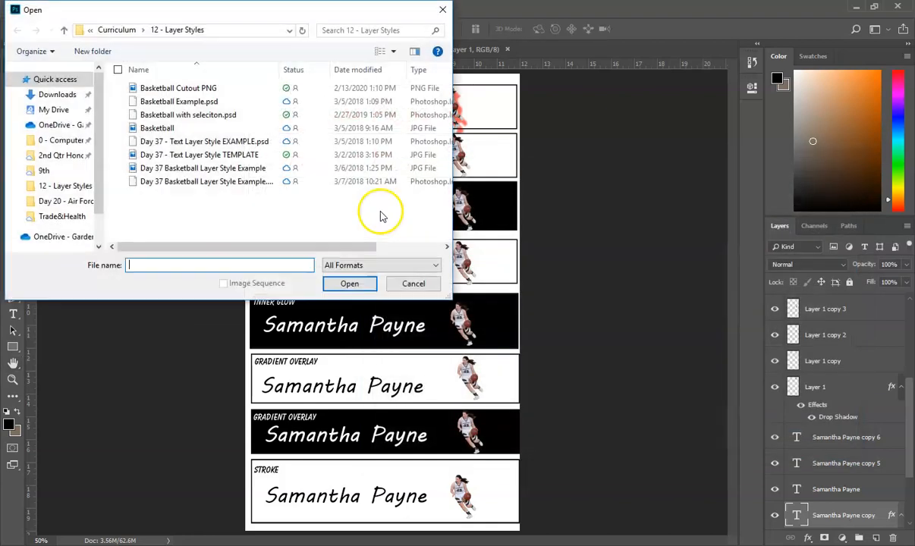
double_click(236, 141)
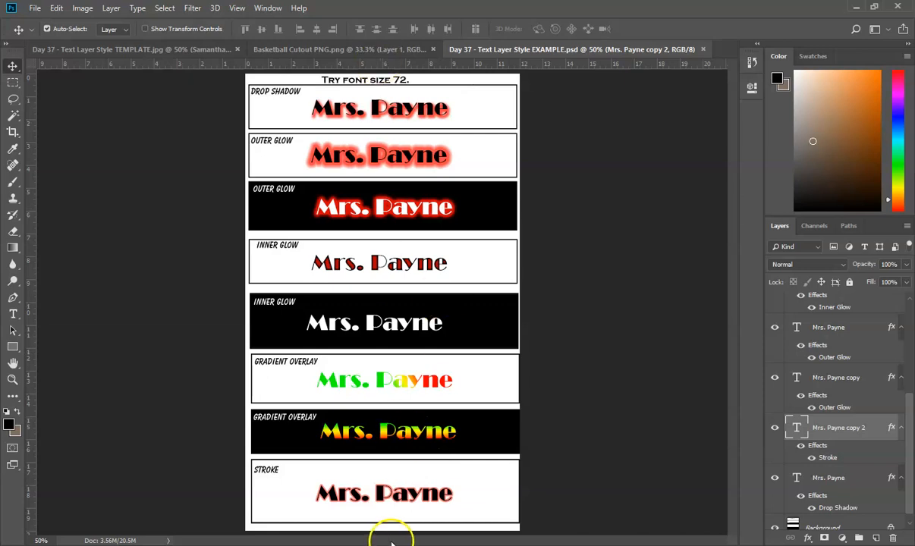
left_click(342, 50)
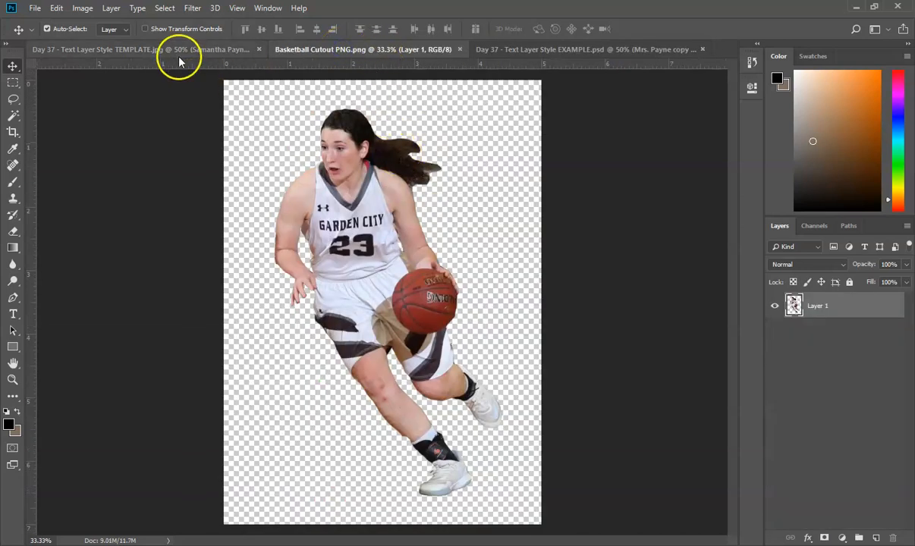
left_click(179, 57)
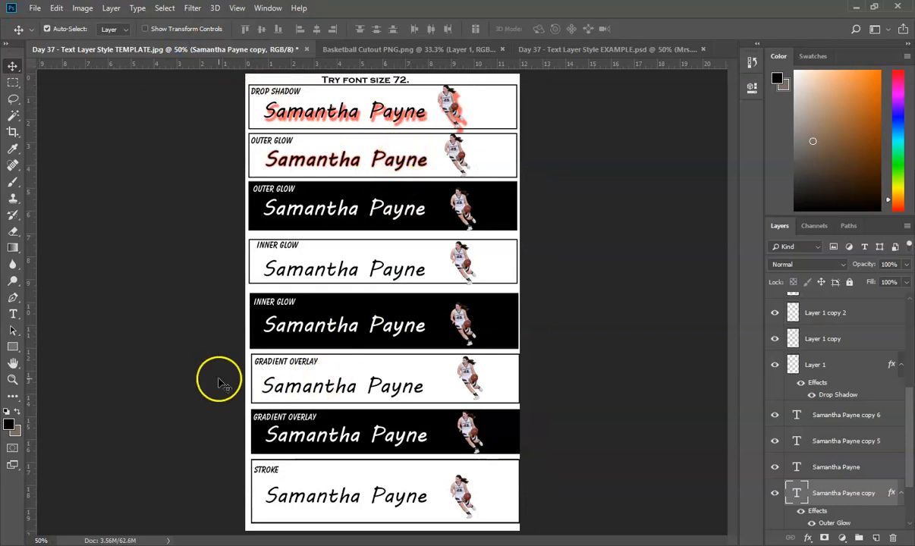